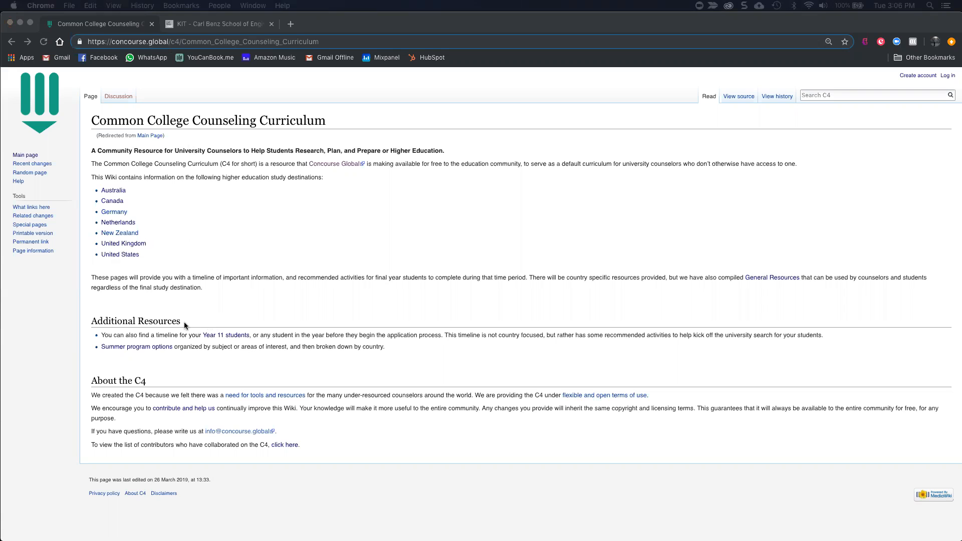
Step: View the February-March page for United States bound students and the Year 11 Students timeline
left_click(128, 257)
left_click(127, 256)
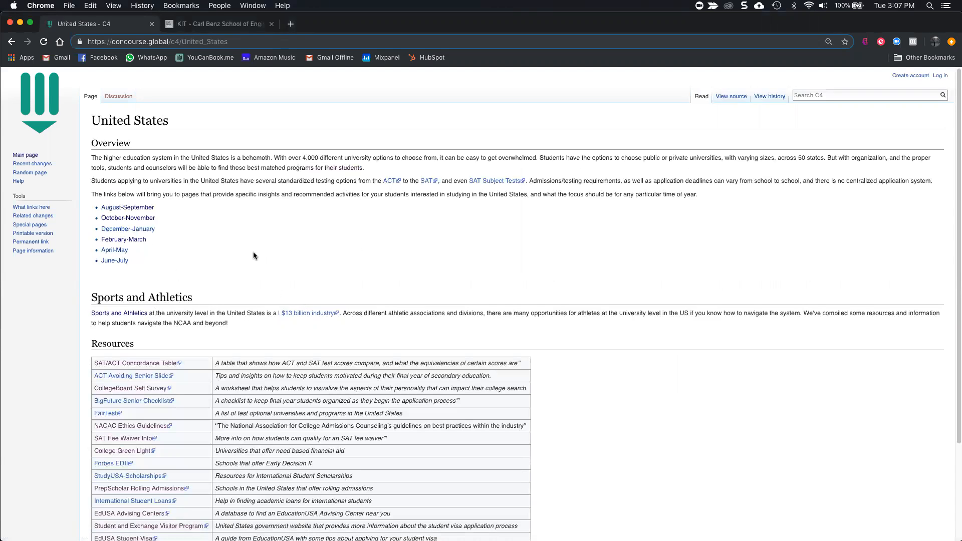
left_click(130, 242)
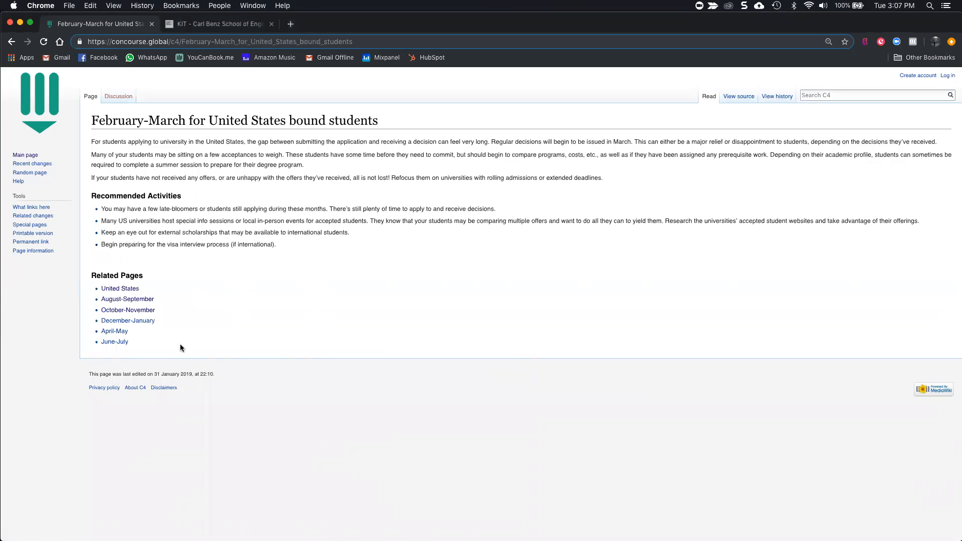
left_click(28, 159)
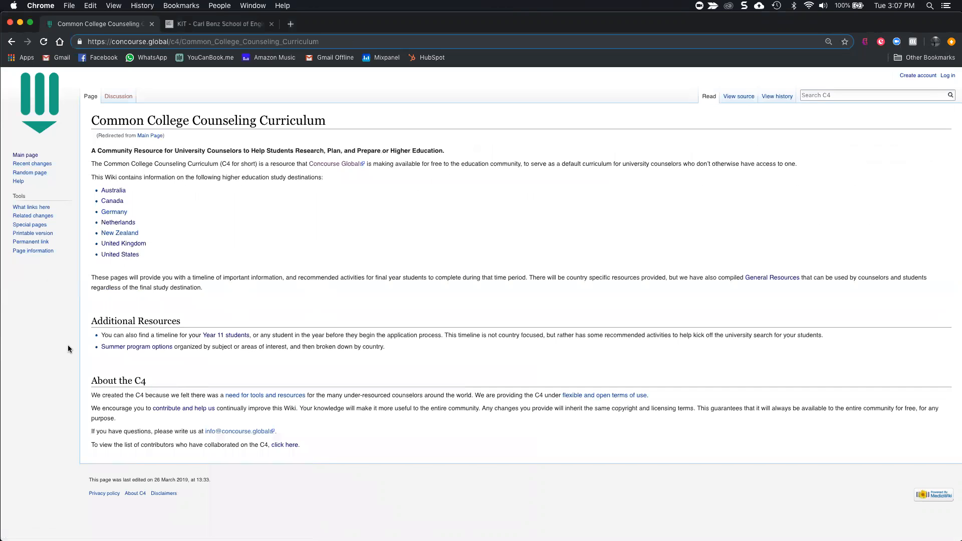
left_click(226, 335)
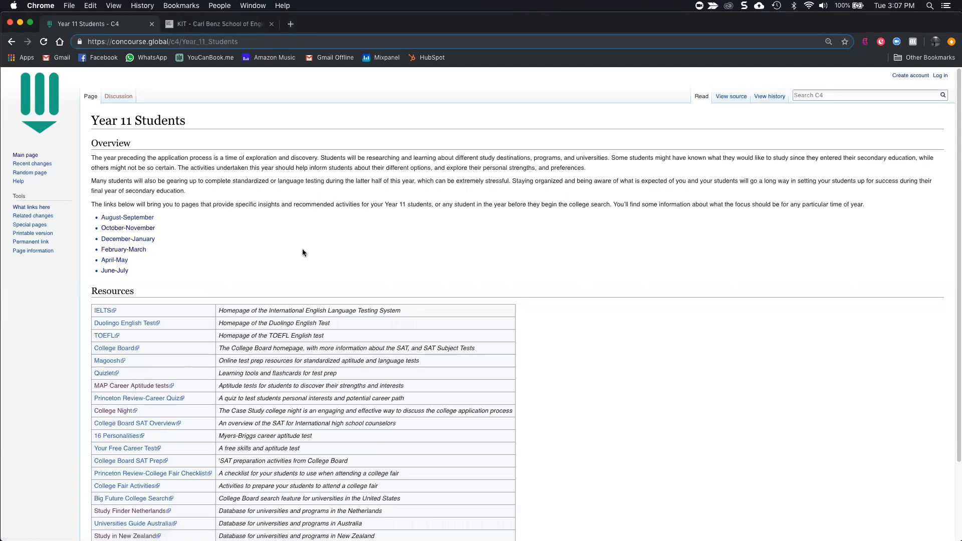
Step: Open the STEM page of the summer program options from the wiki's main page
left_click(27, 160)
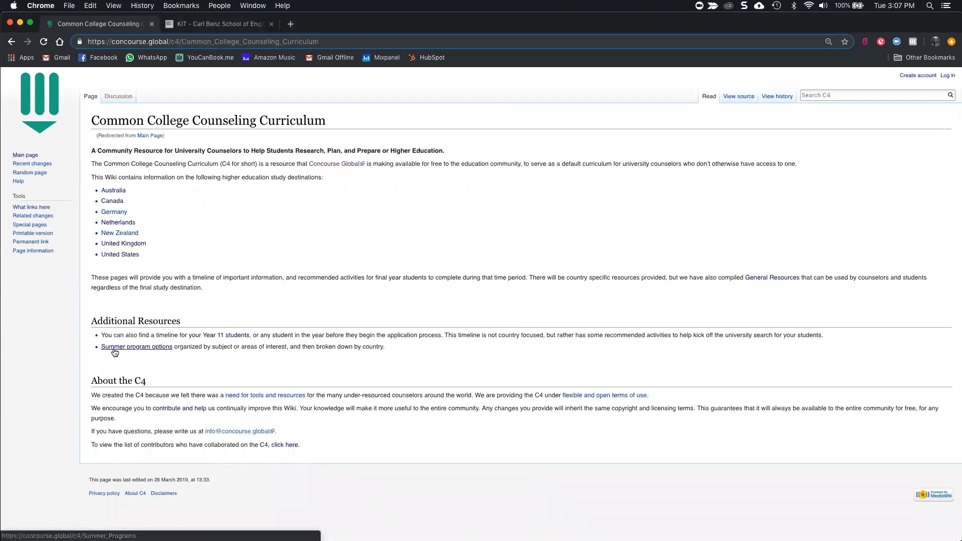
left_click(139, 348)
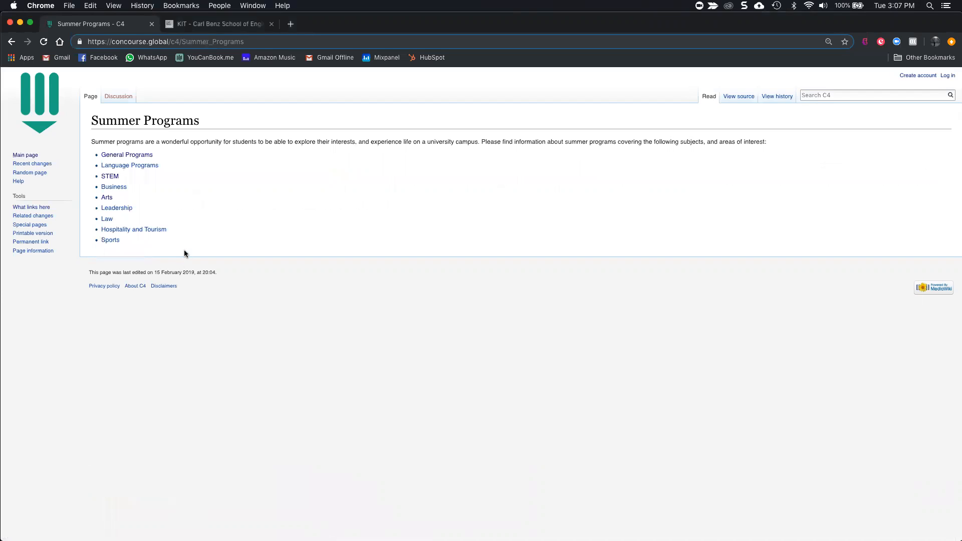
left_click(111, 177)
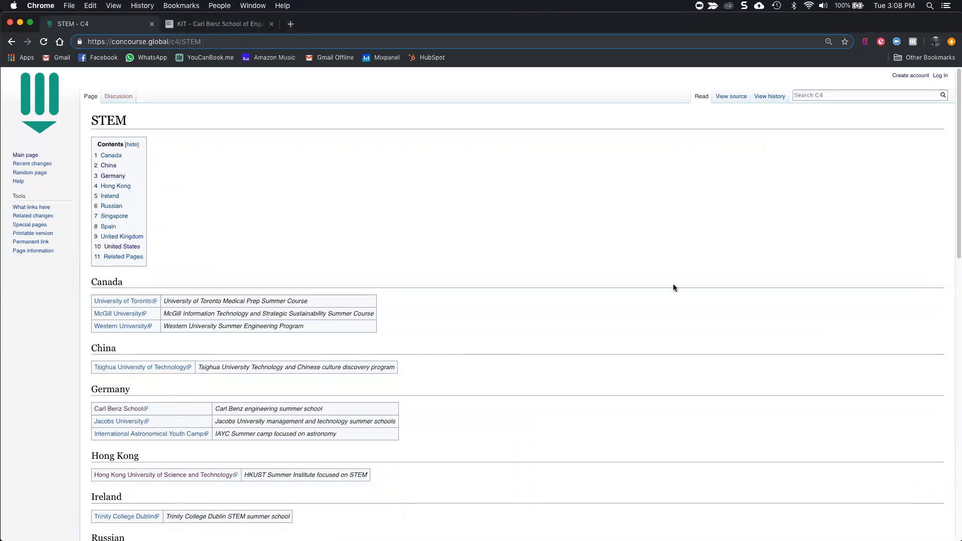
Step: View the account creation form and log in to the wiki with the existing account
left_click(910, 75)
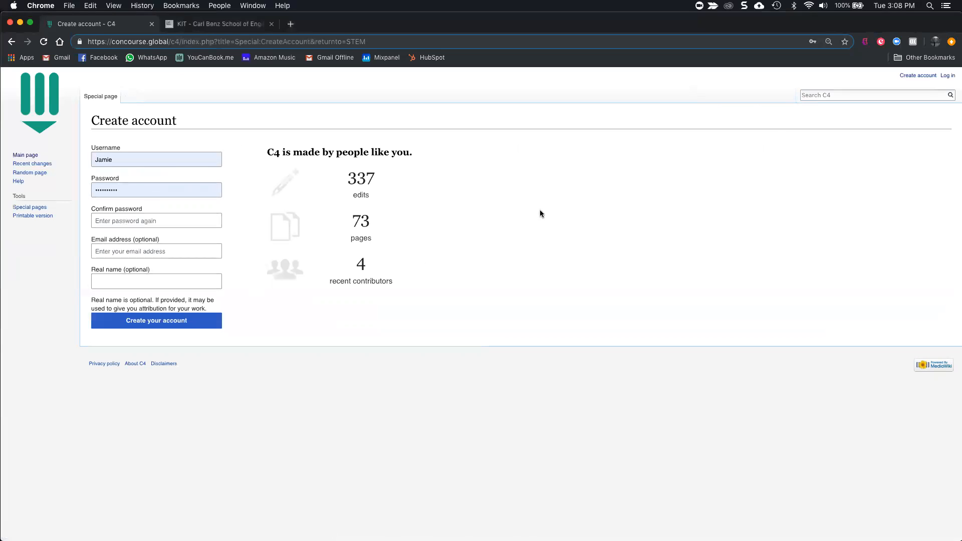
left_click(947, 75)
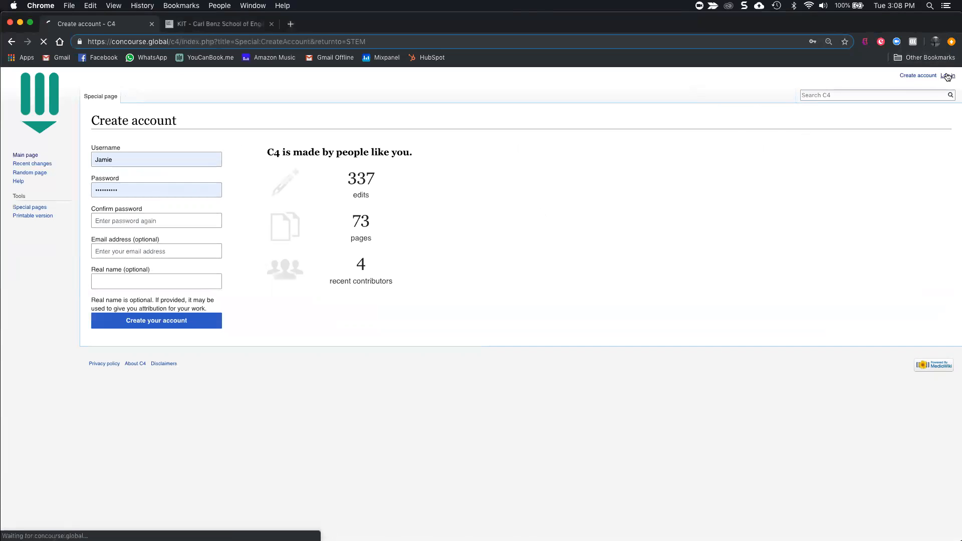
left_click(128, 231)
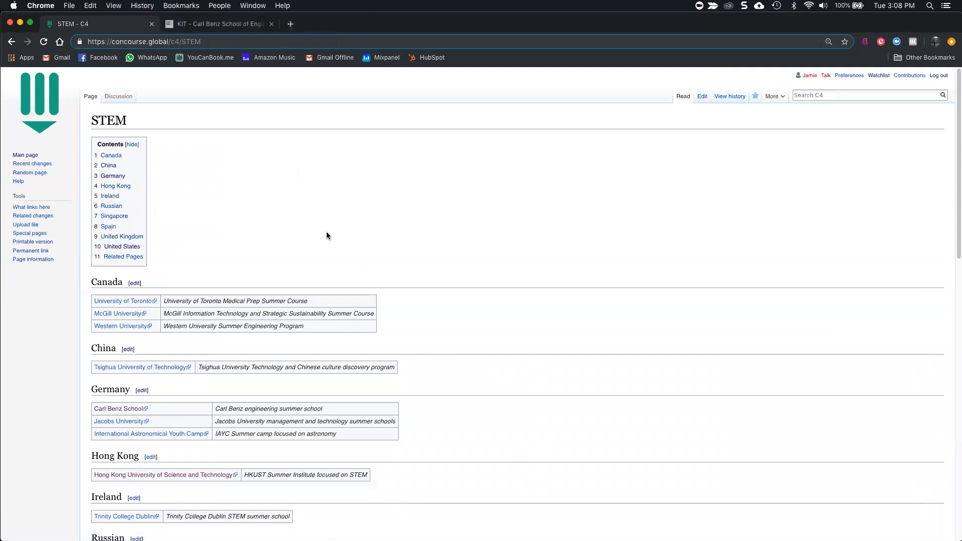
Step: Edit the China section, duplicate the Tsighua University of Technology entry as a second table row separated by "|-", and preview it
left_click(128, 350)
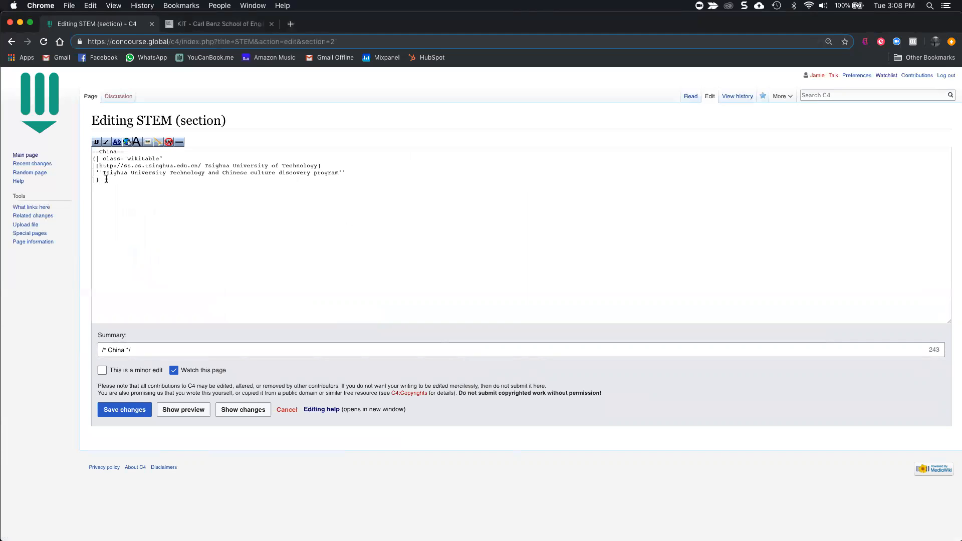
left_click(350, 172)
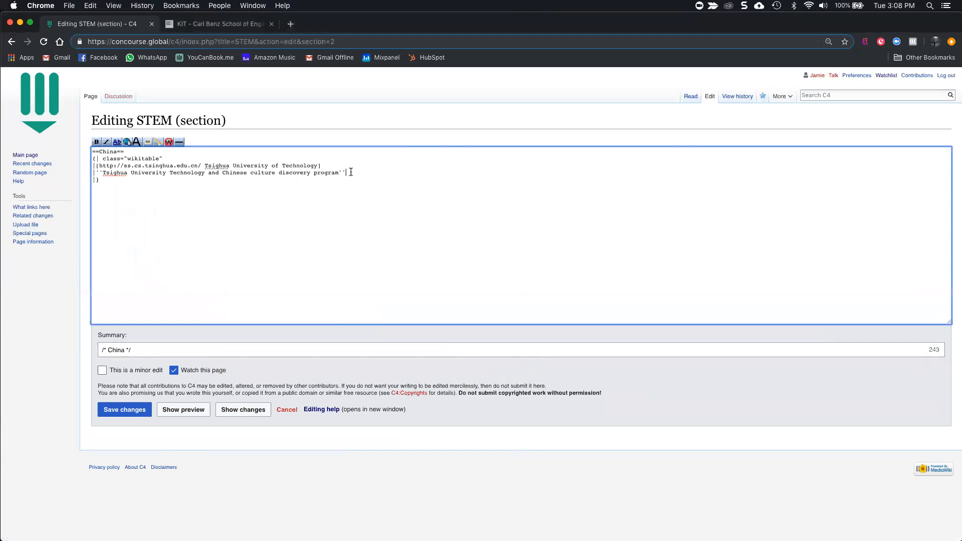
left_click_drag(346, 172, 91, 167)
key("super+c")
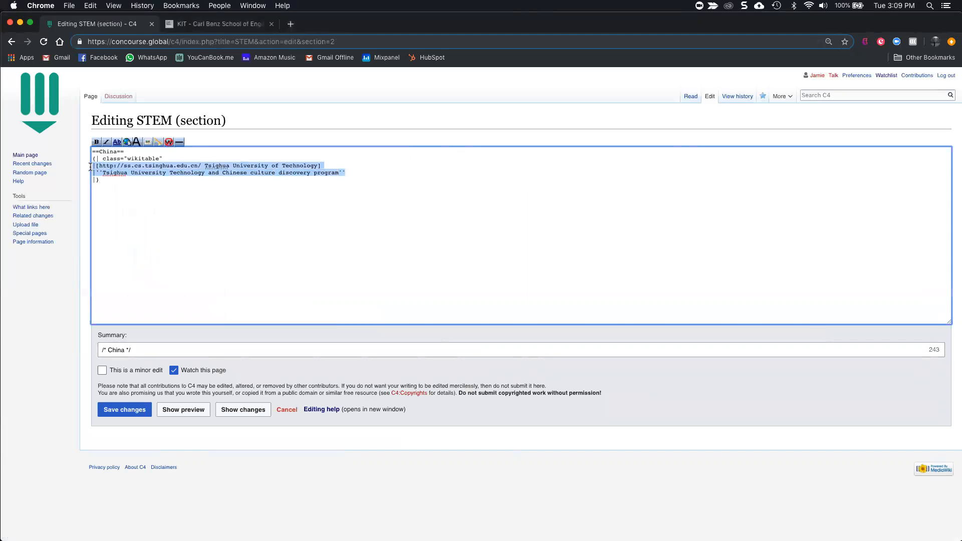
left_click(353, 172)
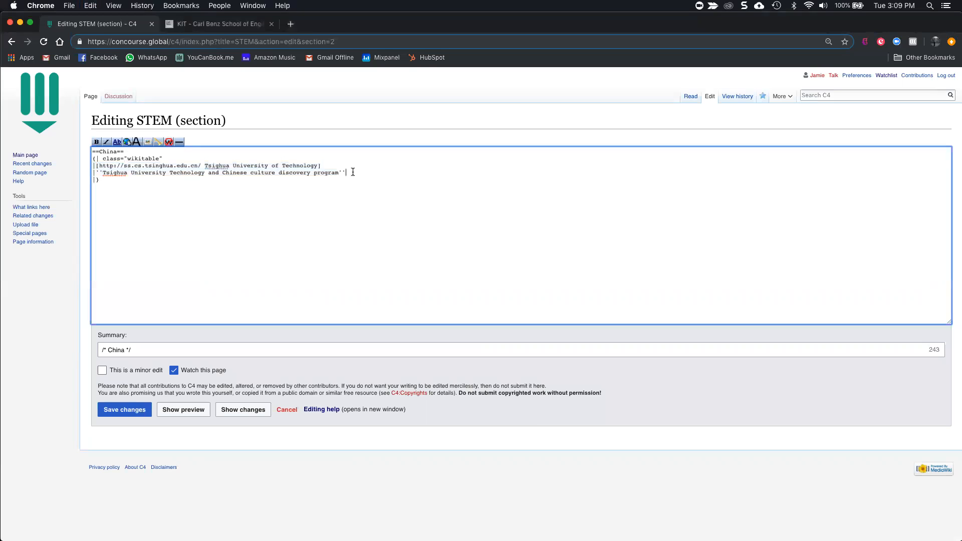
key("Return")
key("super+v")
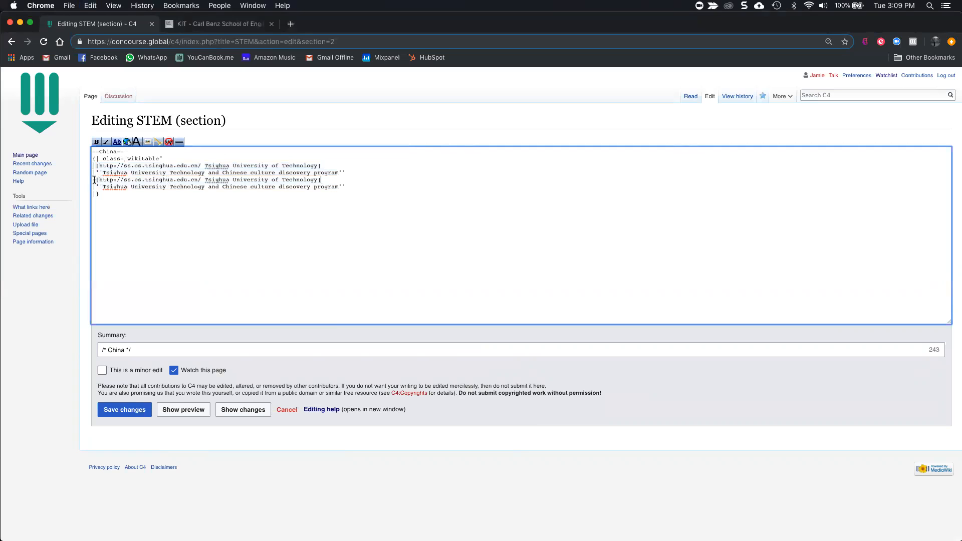
key("Return")
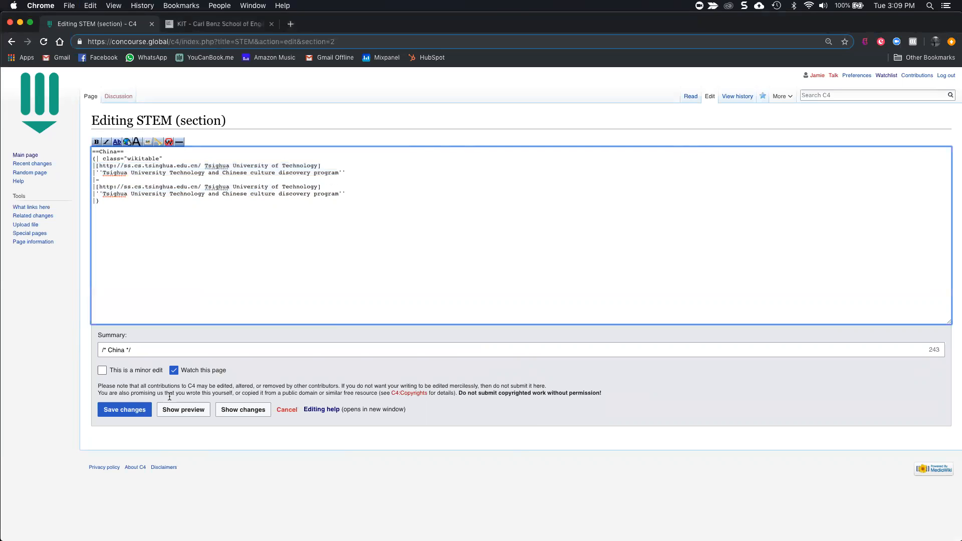
left_click(183, 414)
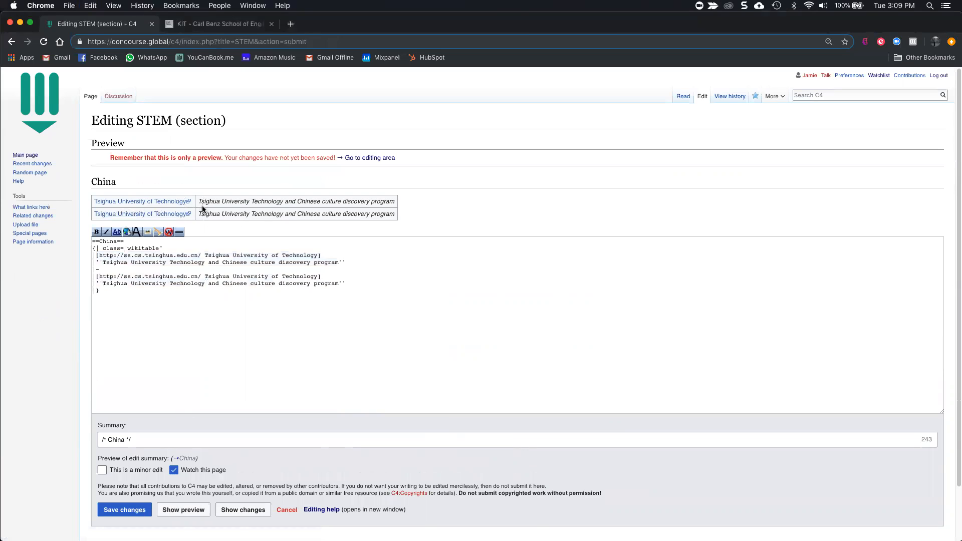
Step: Replace the link address in the first China entry with the URL of the open Carl Benz School Summer Engineering Academy page
left_click(210, 29)
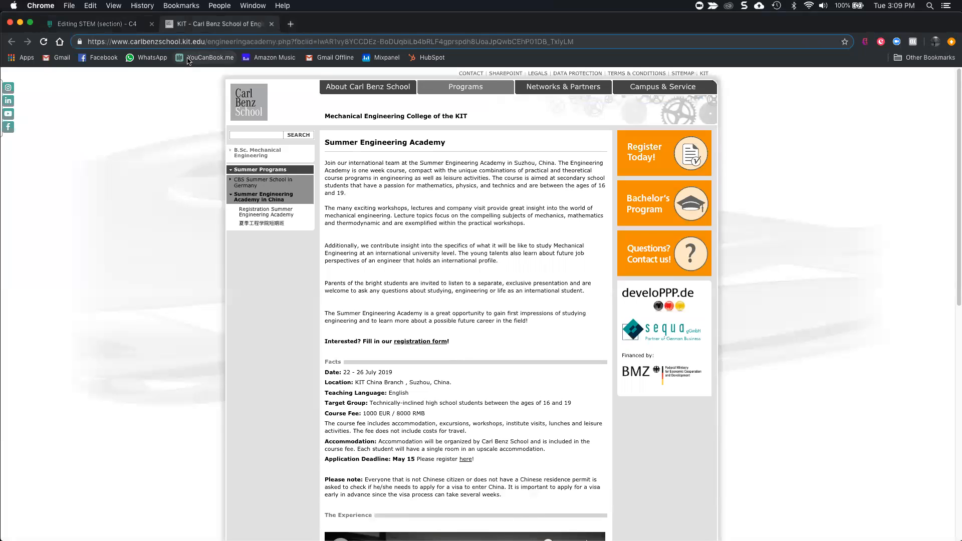
left_click(187, 41)
key("super+c")
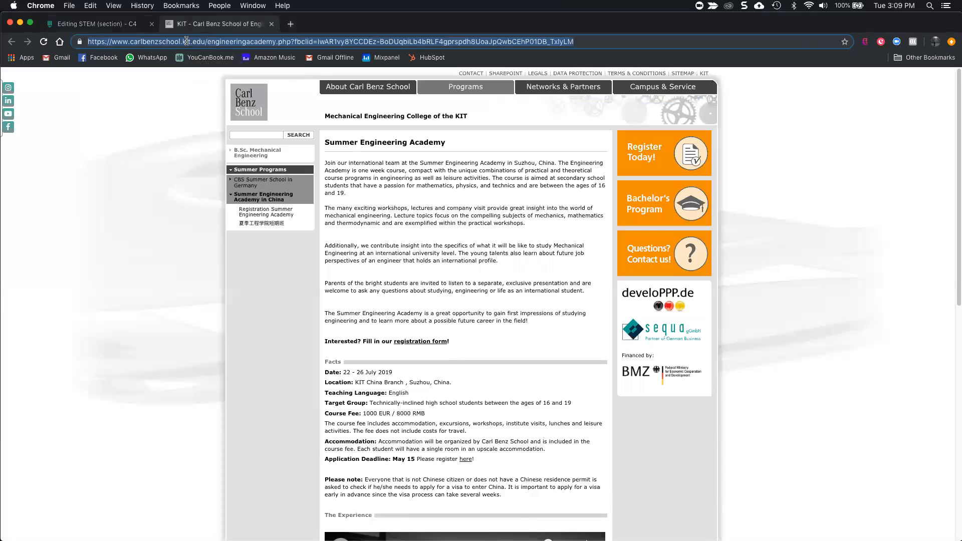
left_click(115, 25)
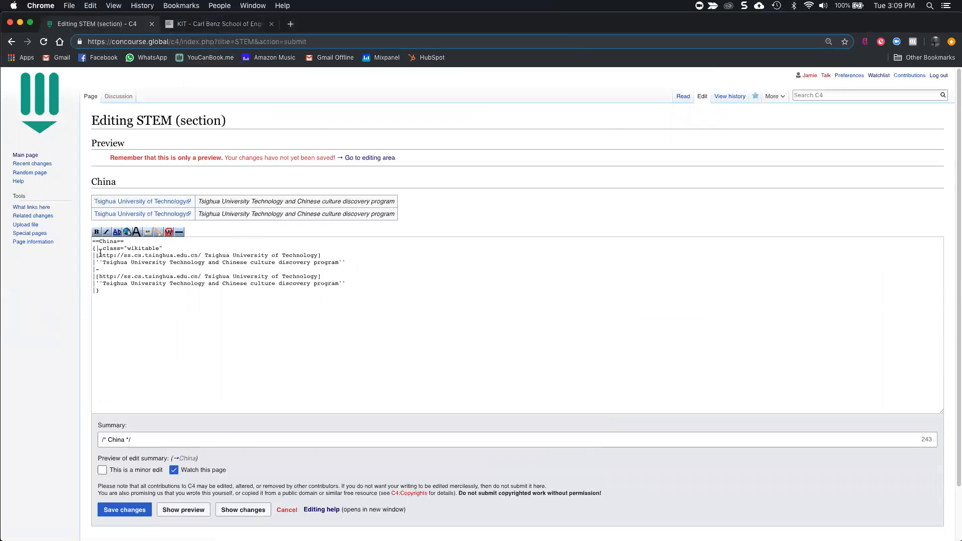
left_click_drag(99, 255, 200, 253)
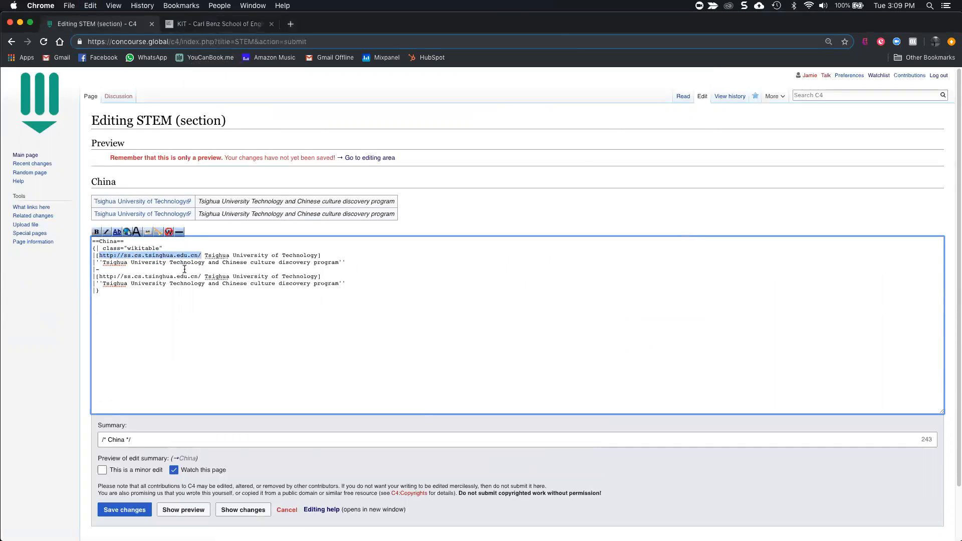
key("super+v")
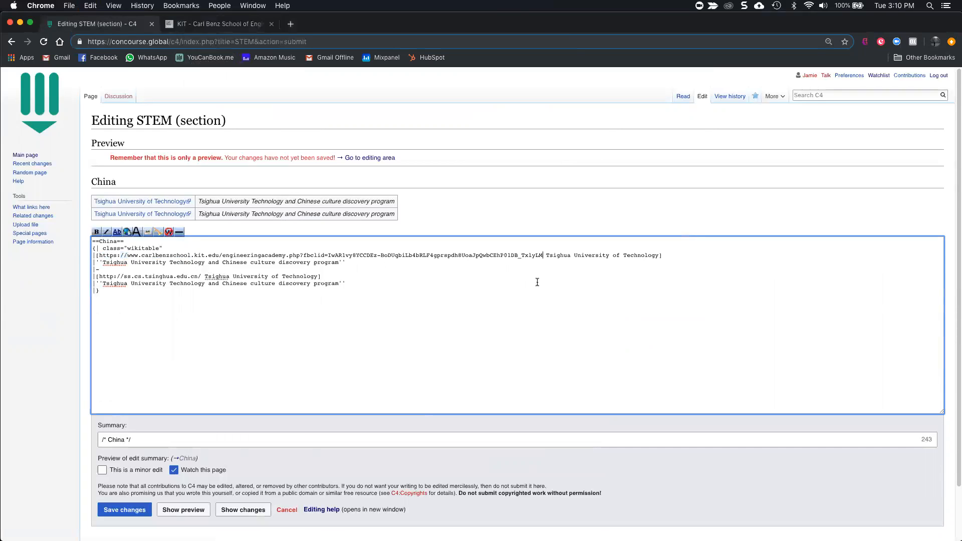
Step: Set the first China entry's link text to "Carl Benz School of Engineering" and preview the section
left_click_drag(545, 256, 662, 255)
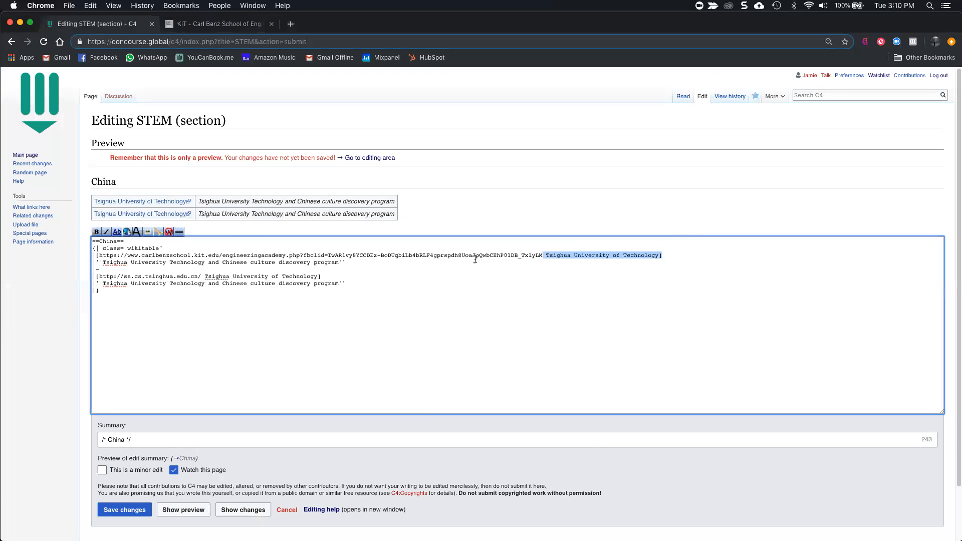
left_click(561, 257)
left_click_drag(546, 256, 656, 254)
type("Carl Benz Scho")
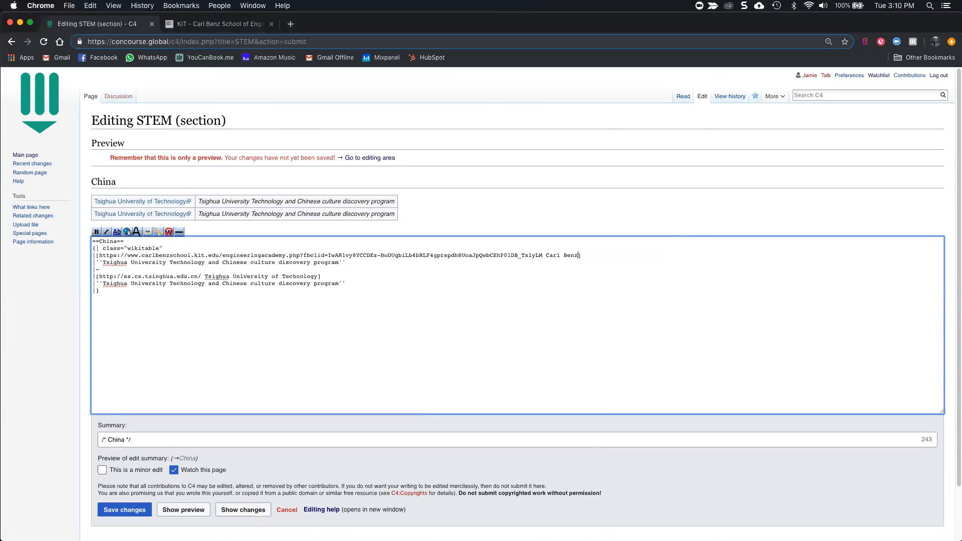
type("ol of Engineering")
left_click(193, 511)
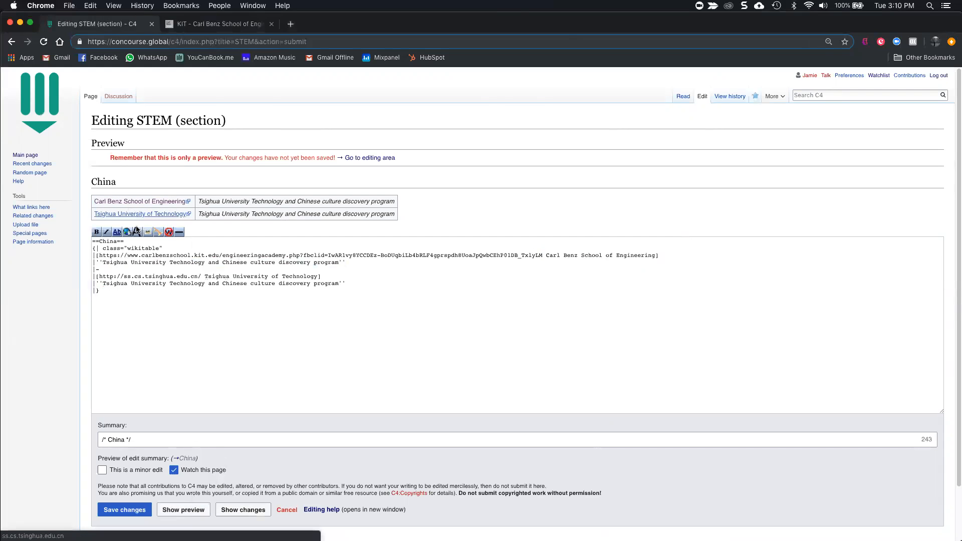
Step: Replace the first China entry's description with the academy page's heading, extended to "Summer Engineering Academy- Suzhou, China", and preview it
left_click_drag(199, 201, 393, 201)
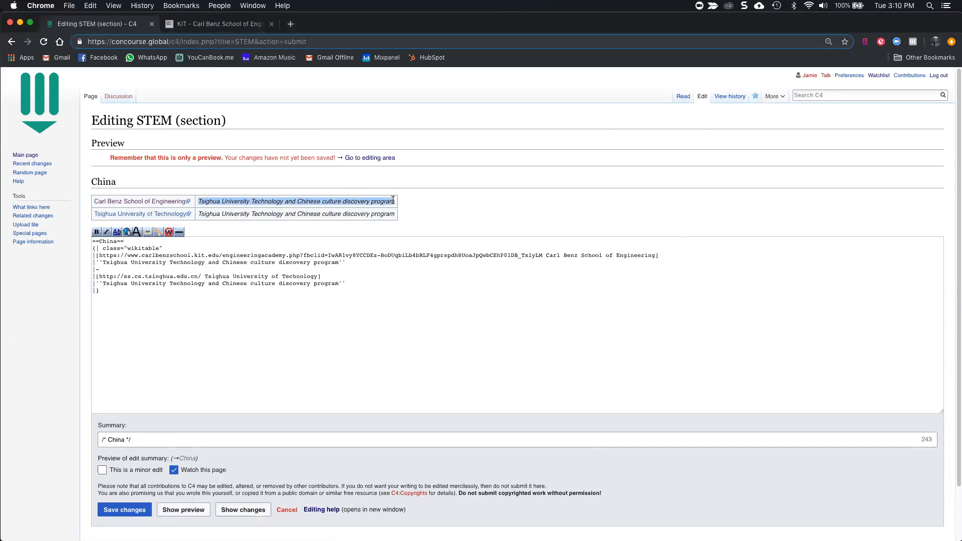
left_click(211, 23)
double_click(340, 142)
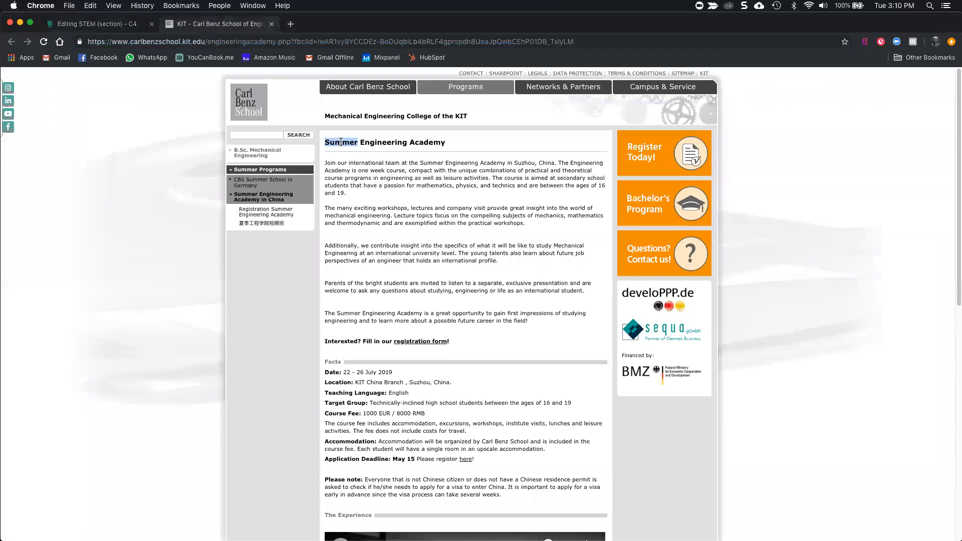
triple_click(341, 141)
key("super+c")
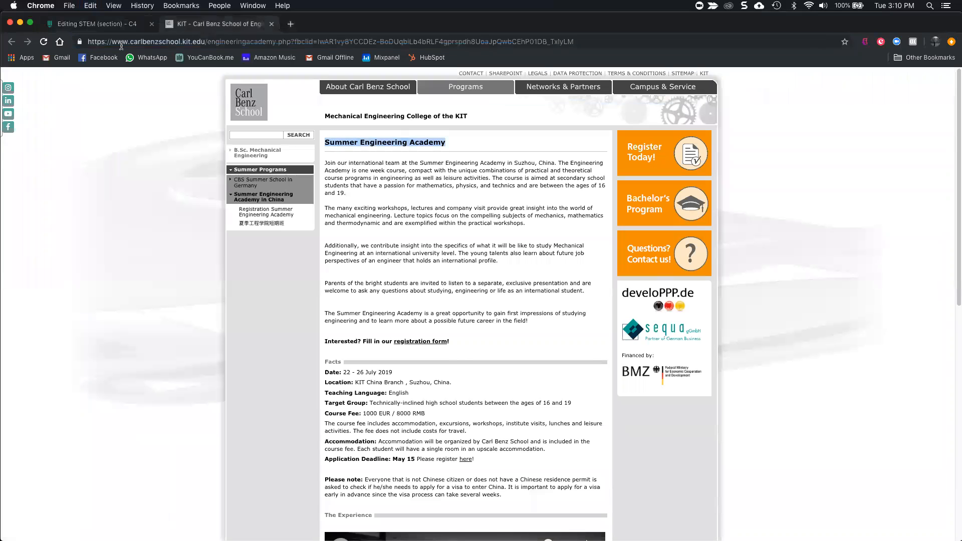
left_click(96, 24)
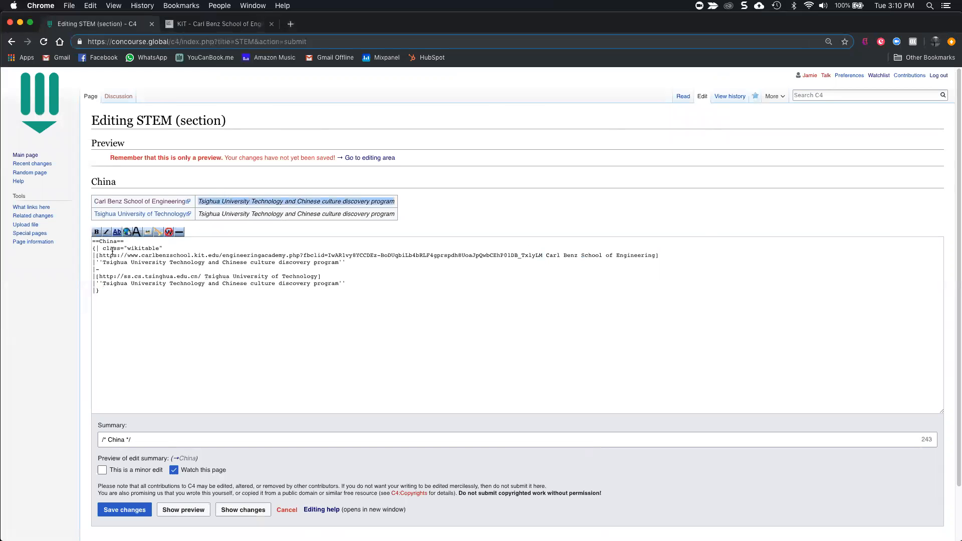
left_click(103, 262)
left_click_drag(102, 262, 339, 263)
key("super+v")
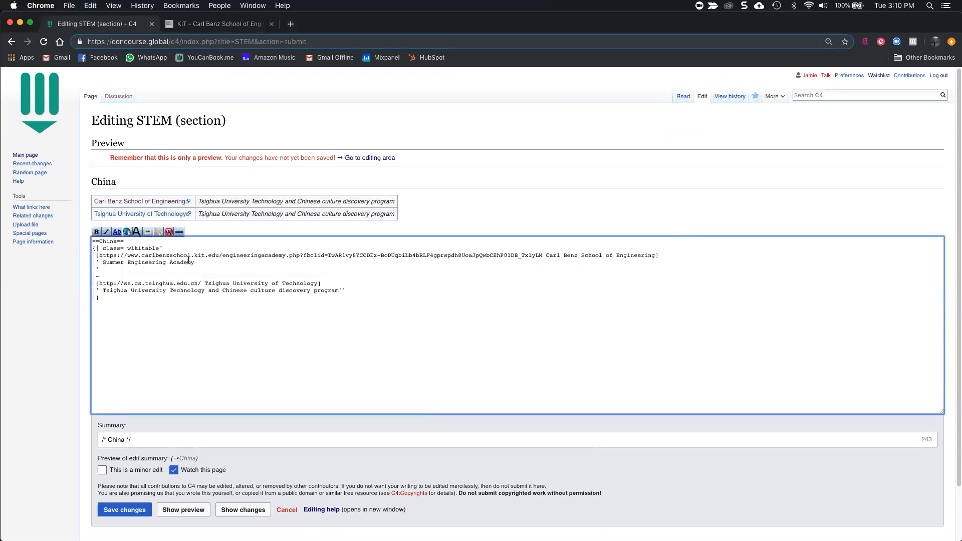
type("Suzhou, China")
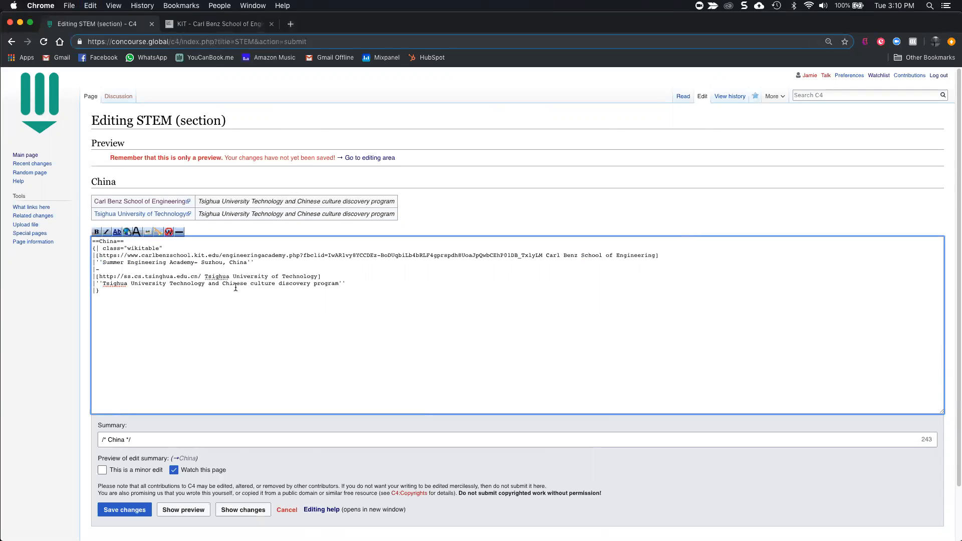
left_click(176, 516)
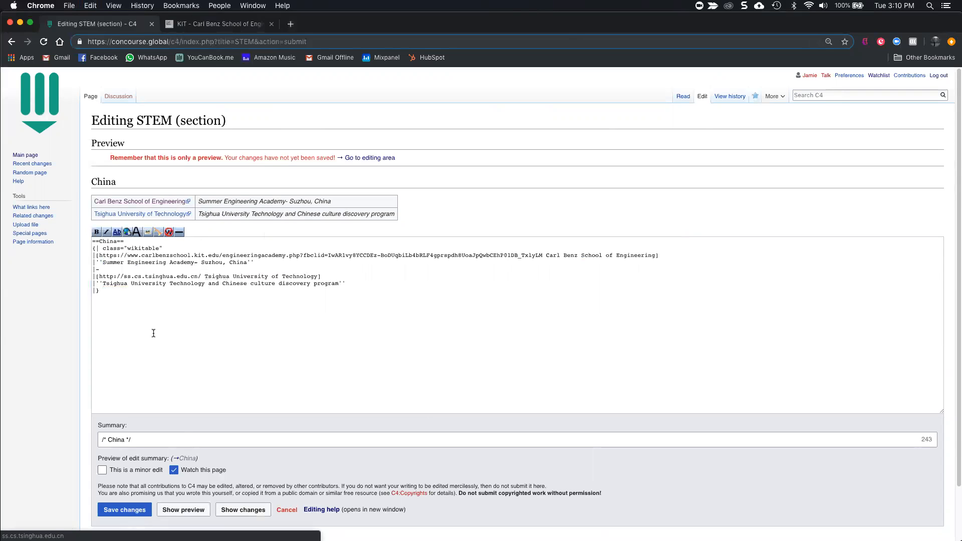
Step: Save the China section edit and review the updated STEM page
left_click(126, 512)
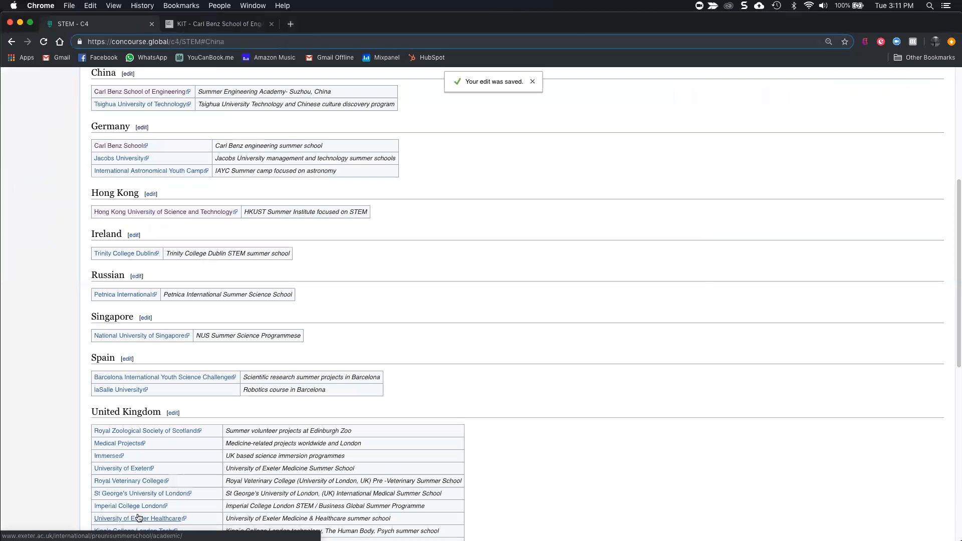
scroll(413, 321, "up", 1)
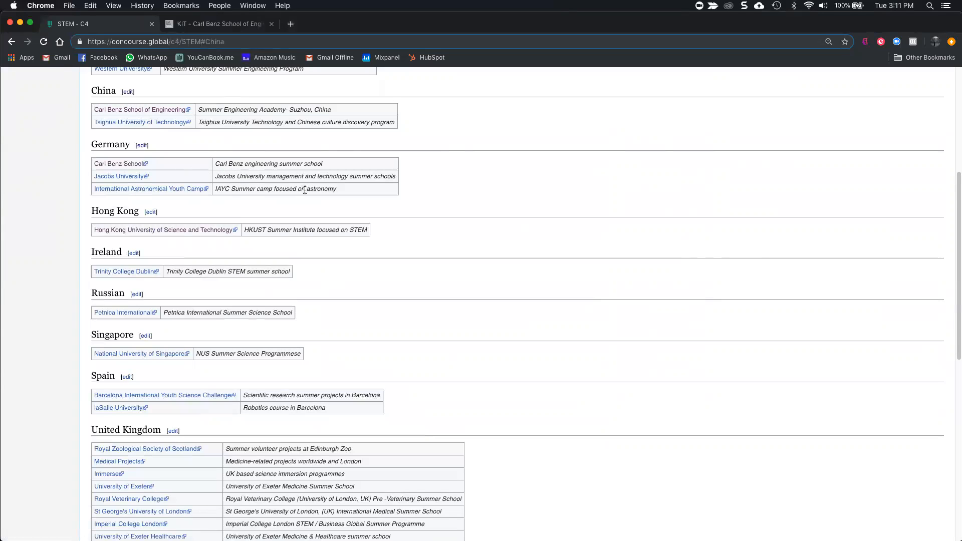
scroll(301, 201, "up", 5)
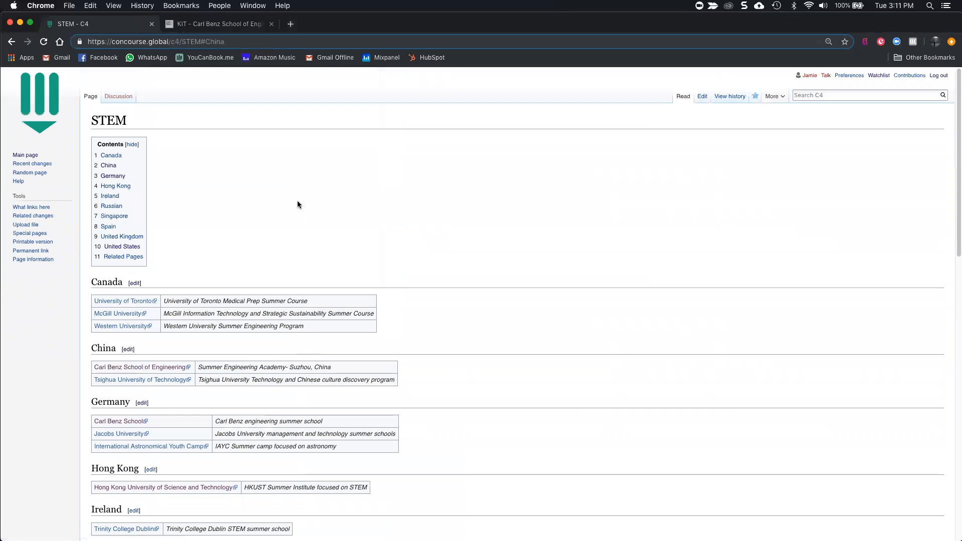
Step: Open the Contributors page from the main page, edit it at the end of the name list, and save it
left_click(26, 157)
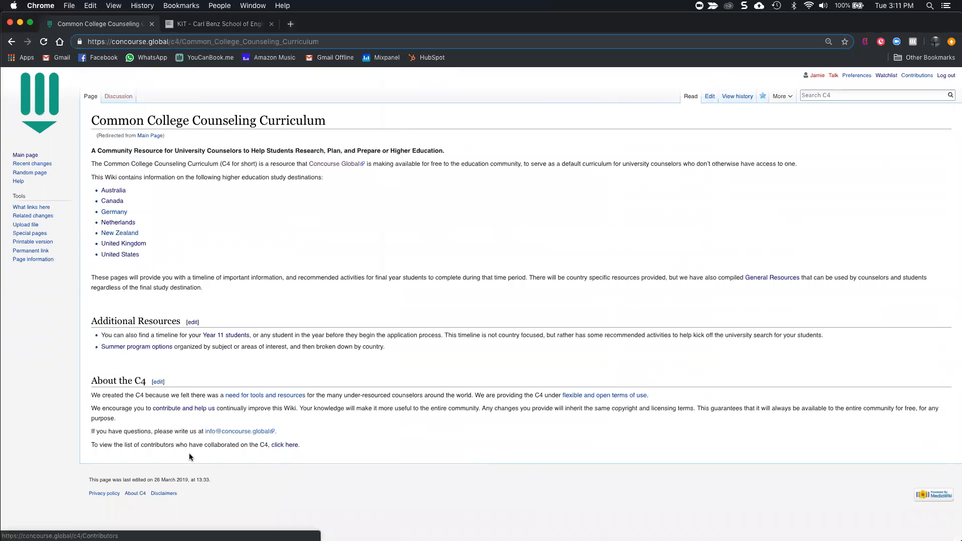
left_click(284, 445)
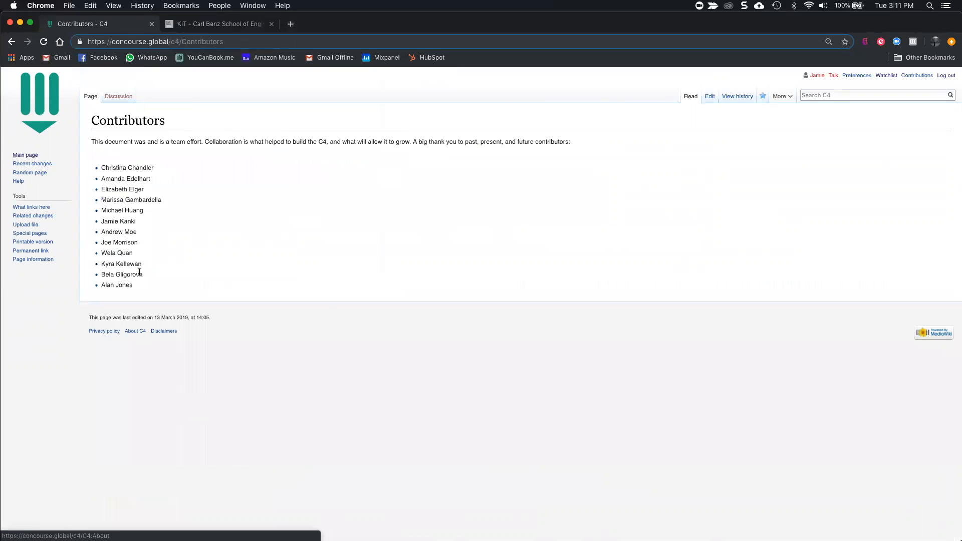
left_click(709, 96)
left_click(135, 250)
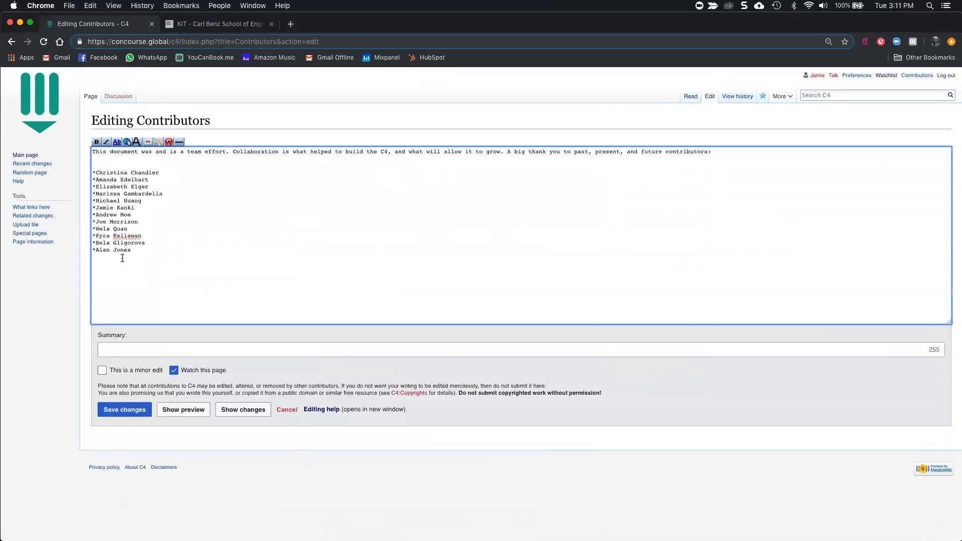
left_click(134, 414)
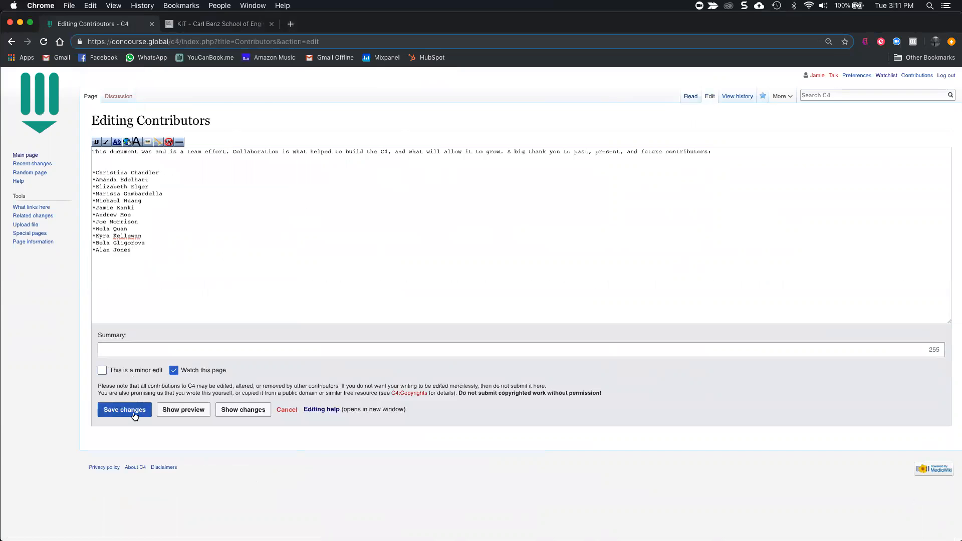